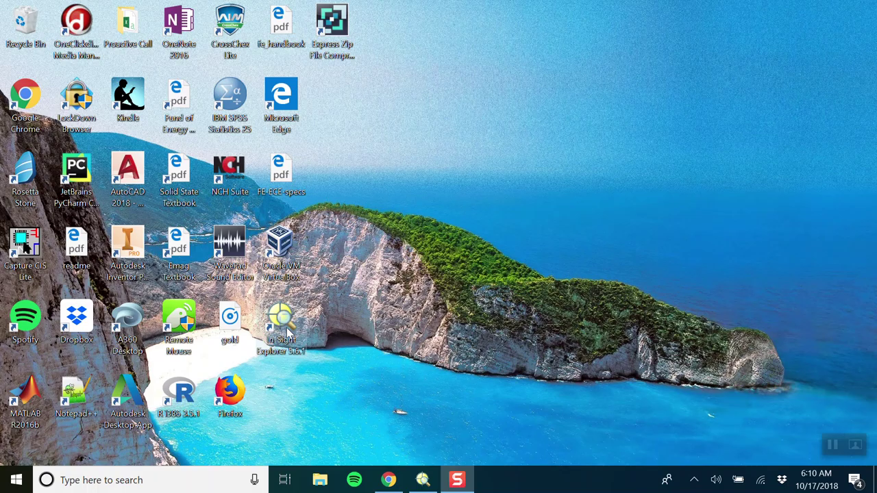
Bring In-Sight Explorer to the front and select the is7802C_567ca2 sensor in the network tree
click(431, 482)
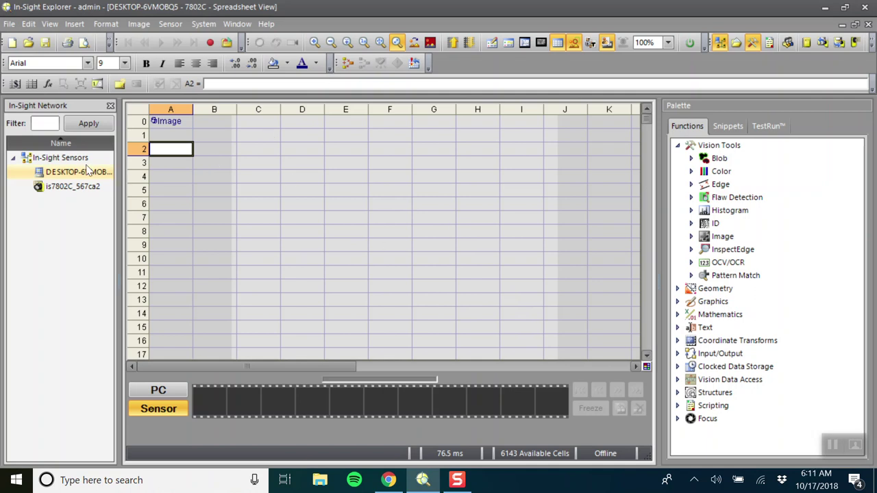
click(60, 187)
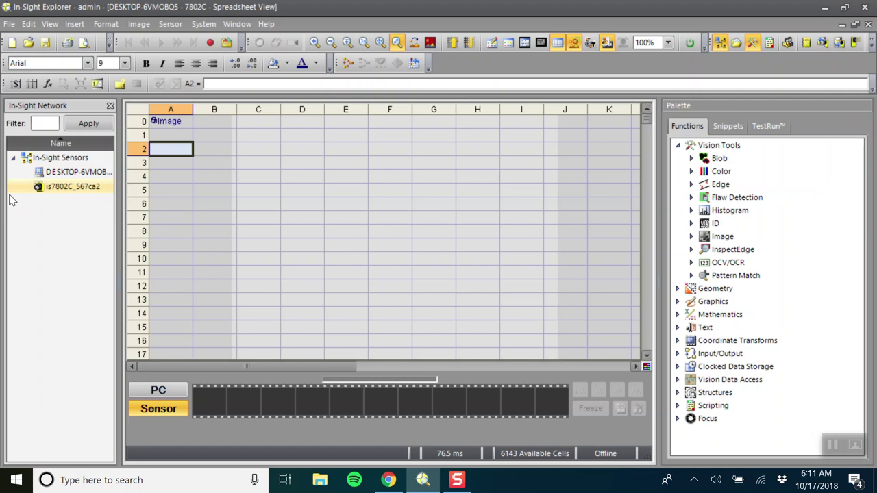
Show the context menu of actions for the is7802C_567ca2 camera
right_click(71, 191)
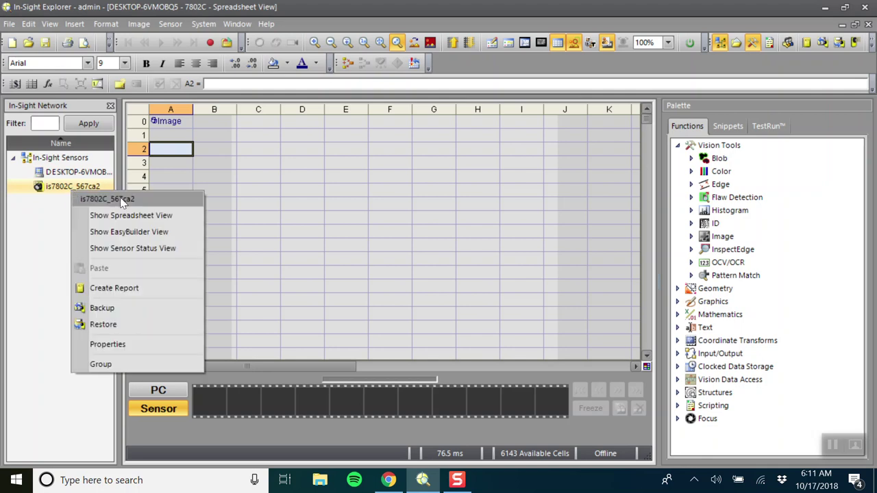
Switch to EasyBuilder, connect to is7802C_567ca2, and confirm a new empty job
click(130, 233)
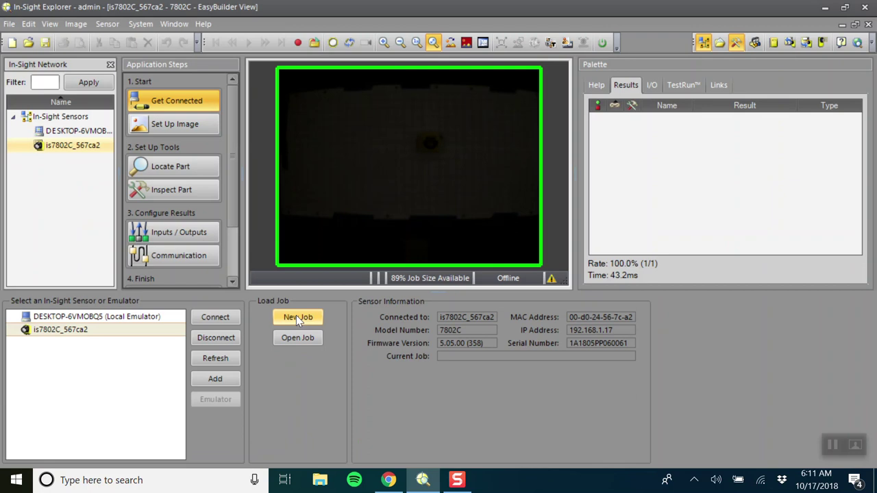
click(80, 332)
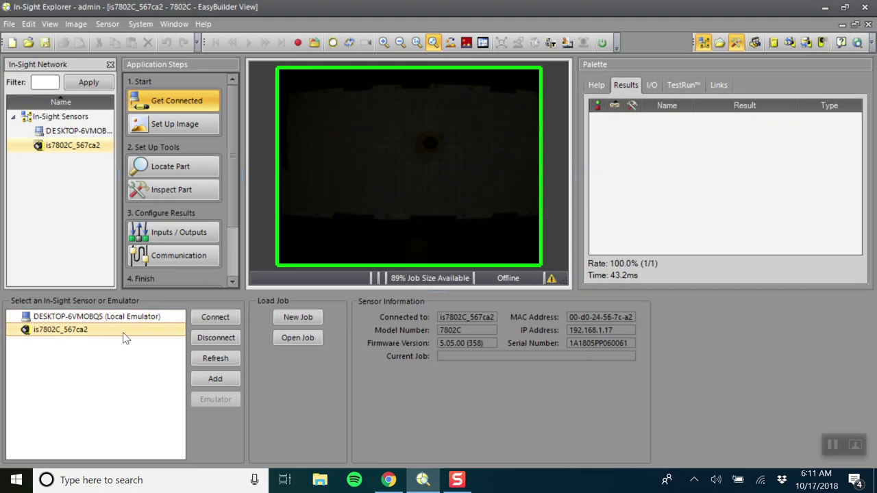
click(229, 322)
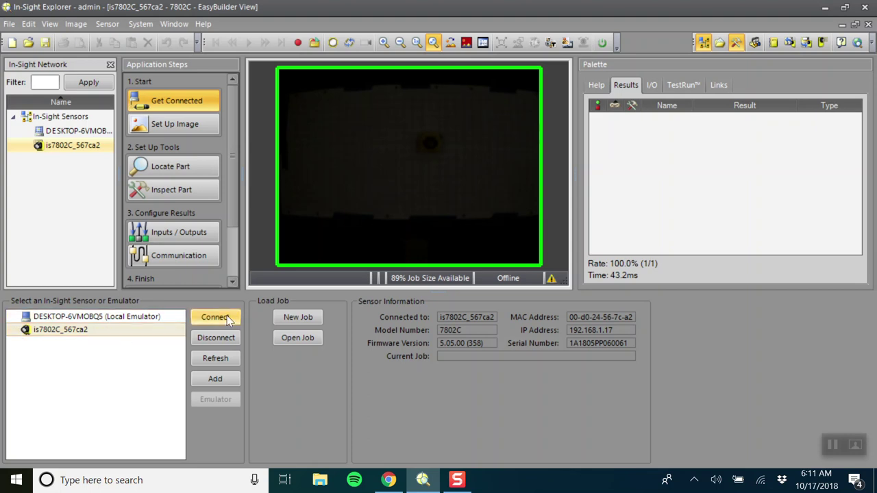
click(294, 316)
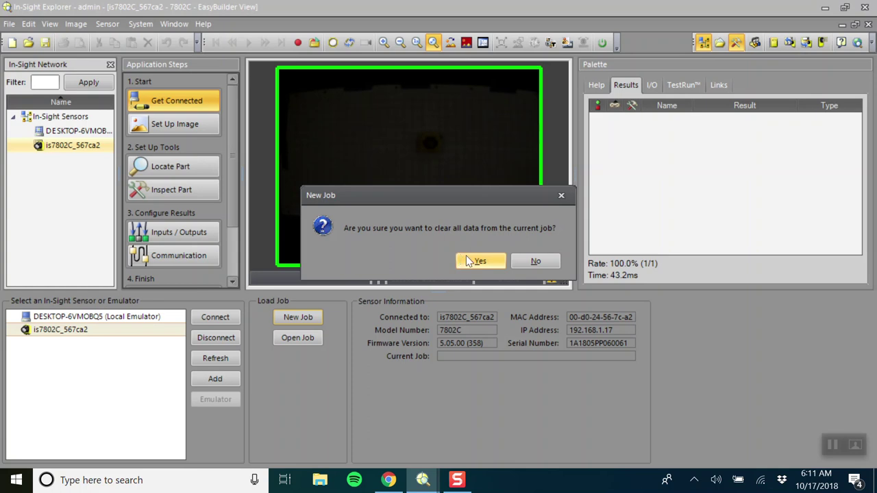
click(469, 262)
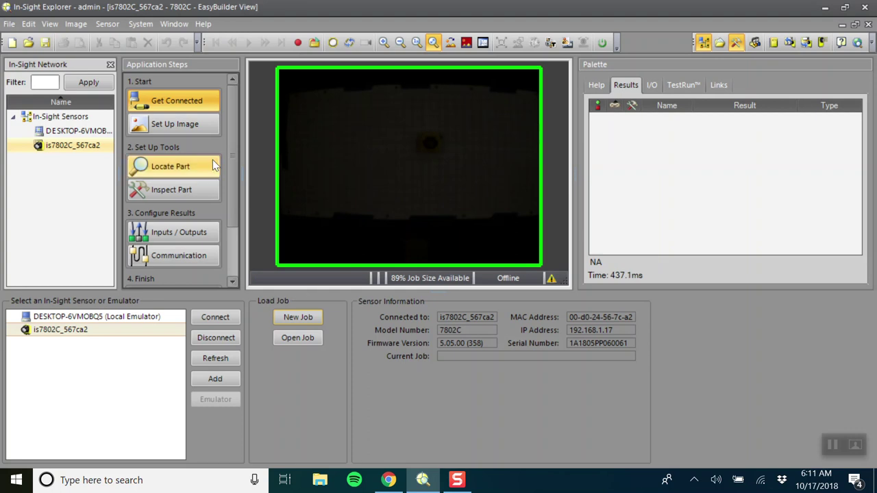
click(199, 123)
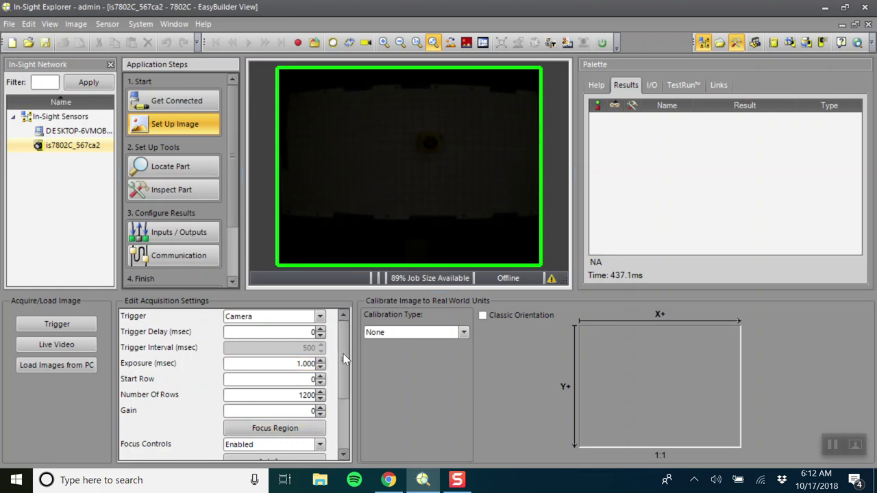
Set the trigger to Continuous and select the exposure value's leading digit for editing
click(319, 316)
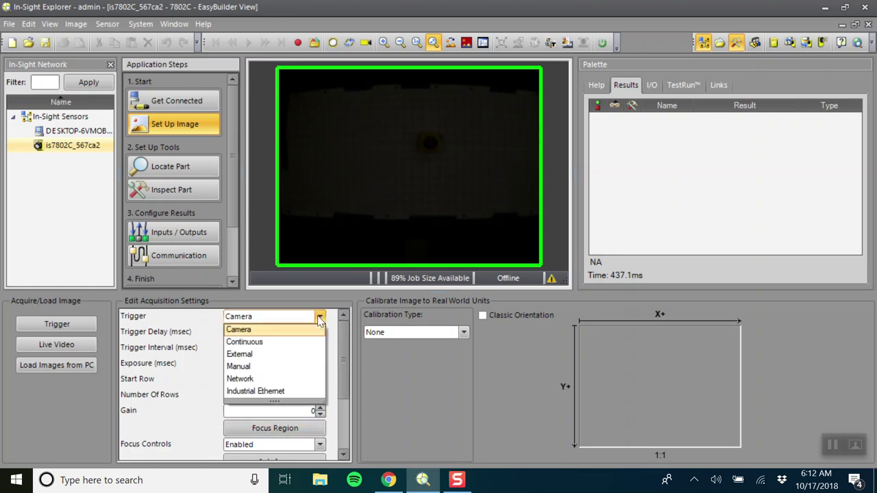
click(264, 342)
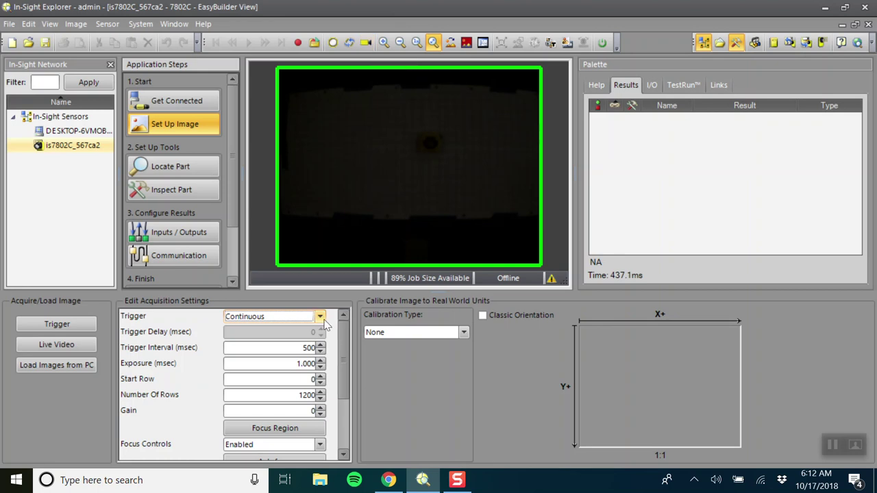
drag(341, 343, 339, 359)
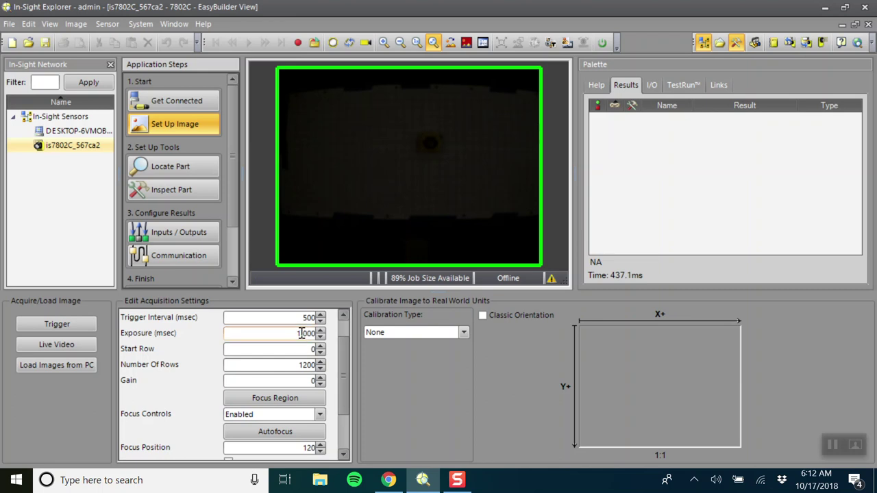
drag(301, 333, 295, 333)
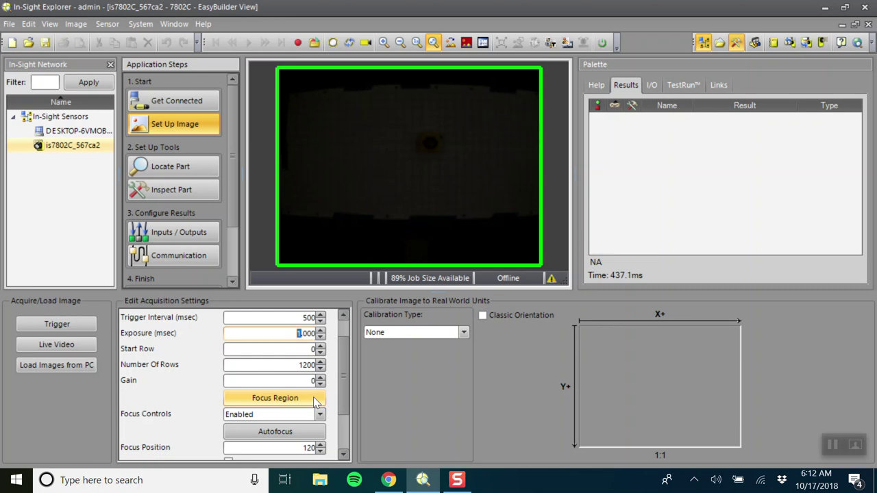
Commit a 9 ms exposure and lower the focus position to 119
text(9)
click(289, 368)
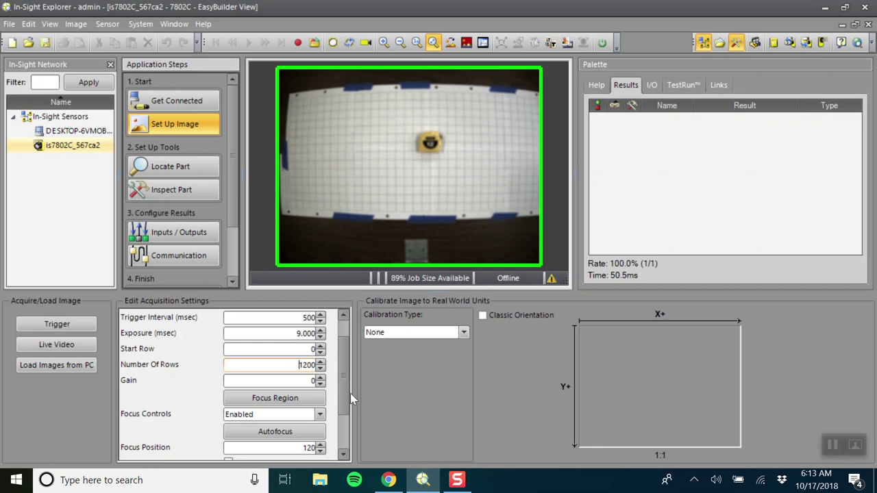
drag(344, 393, 343, 426)
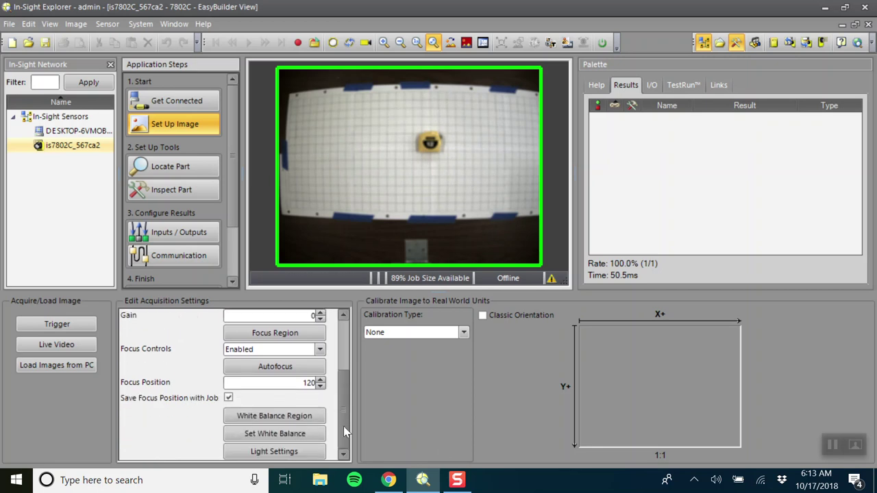
click(320, 387)
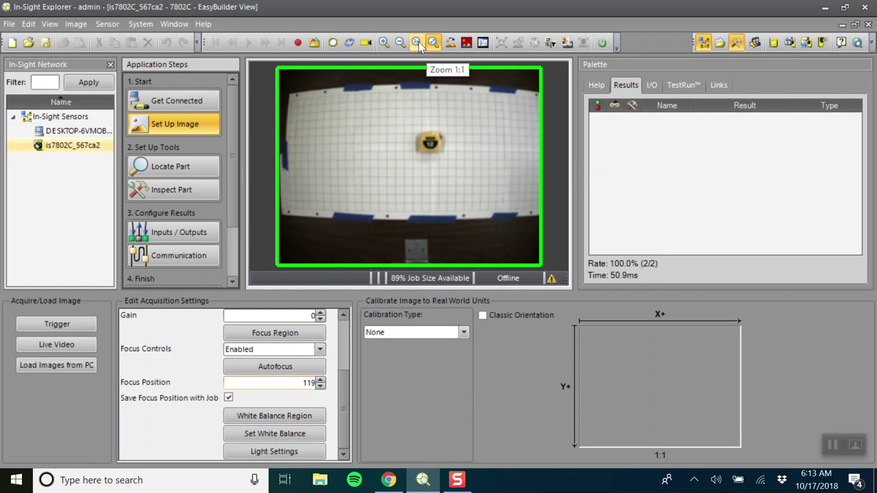
Check the image at 1:1 size and lower the focus position to 118
click(418, 42)
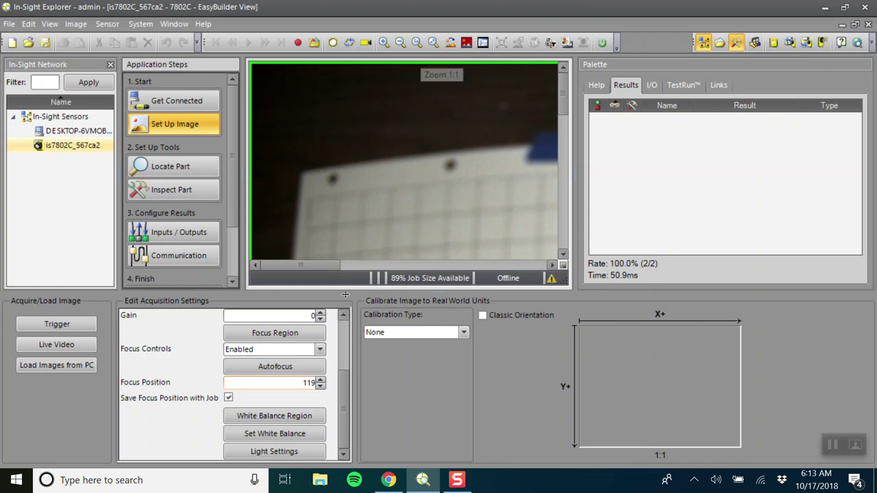
drag(308, 267, 487, 269)
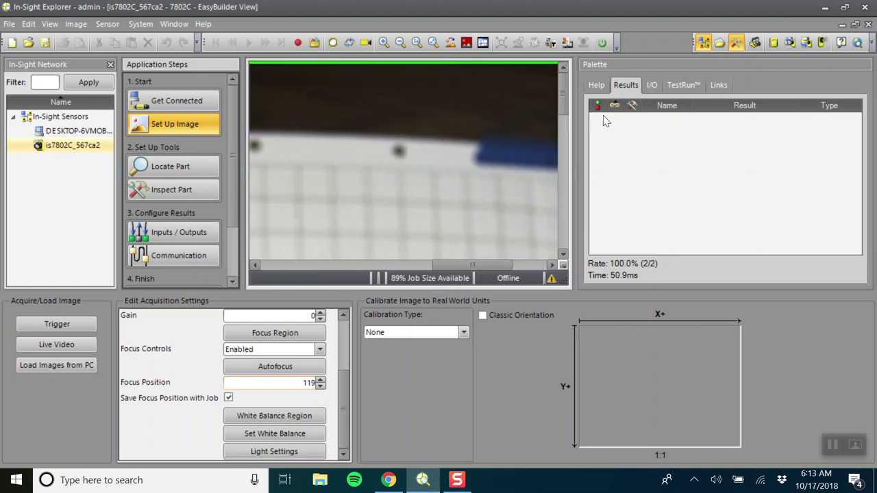
drag(561, 88, 552, 130)
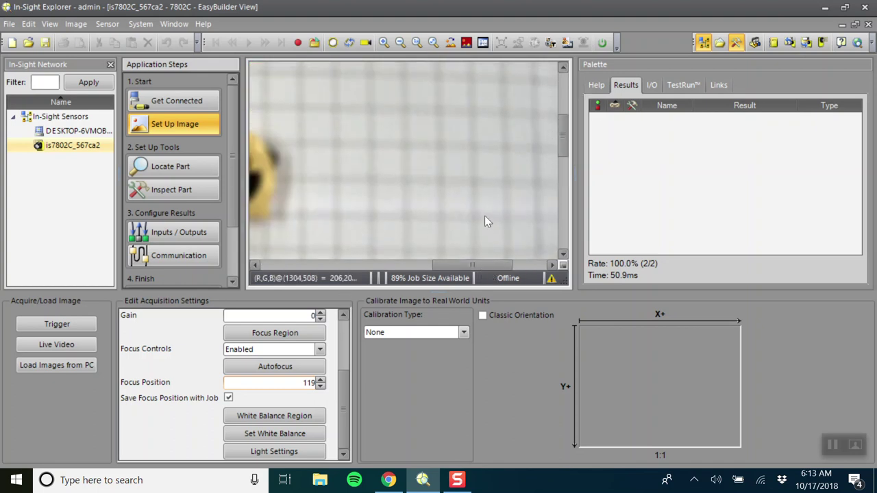
drag(473, 261, 430, 263)
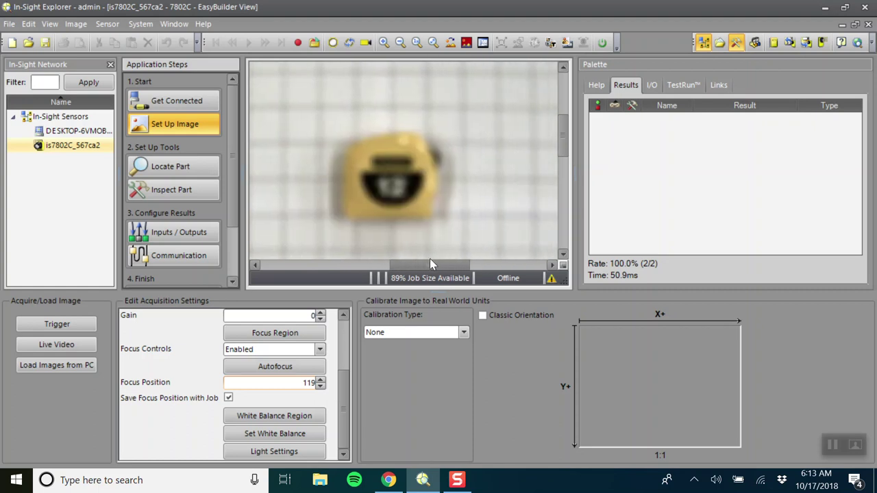
click(320, 386)
Re-enter the focus position as 110, then fine-step it to 109 for a sharp image
drag(317, 383, 306, 383)
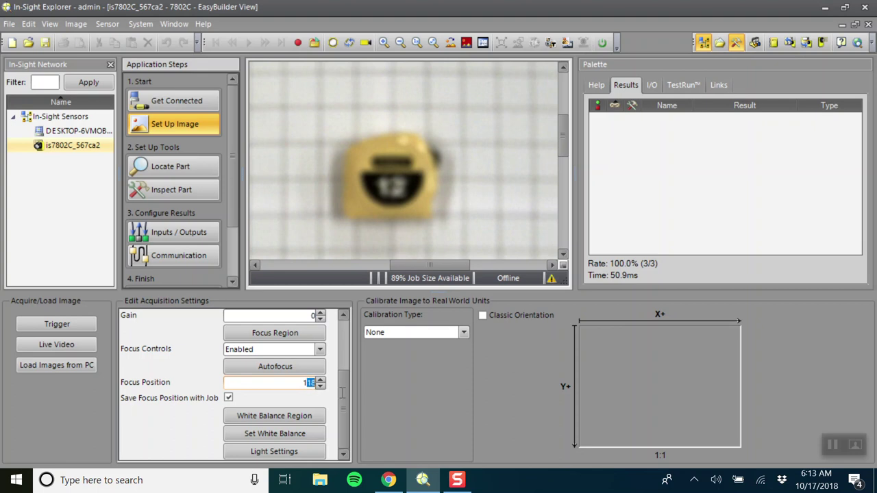
text(20)
key(BackSpace)
key(BackSpace)
text(10)
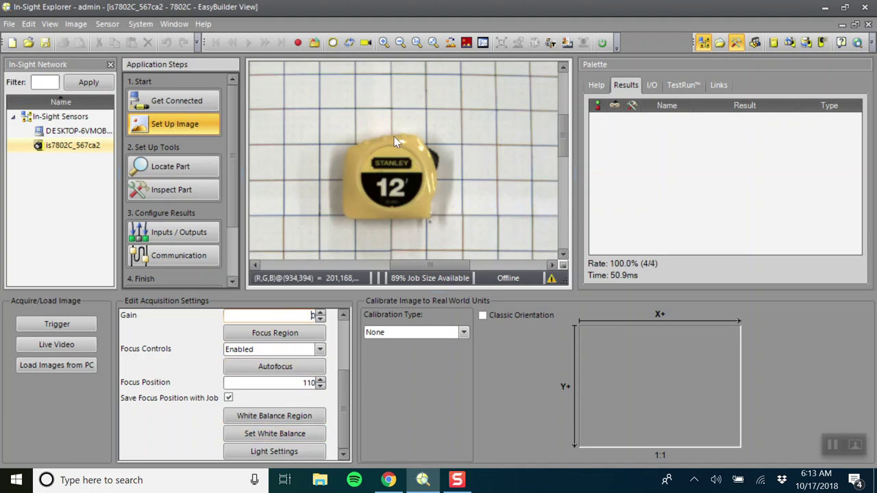
click(320, 387)
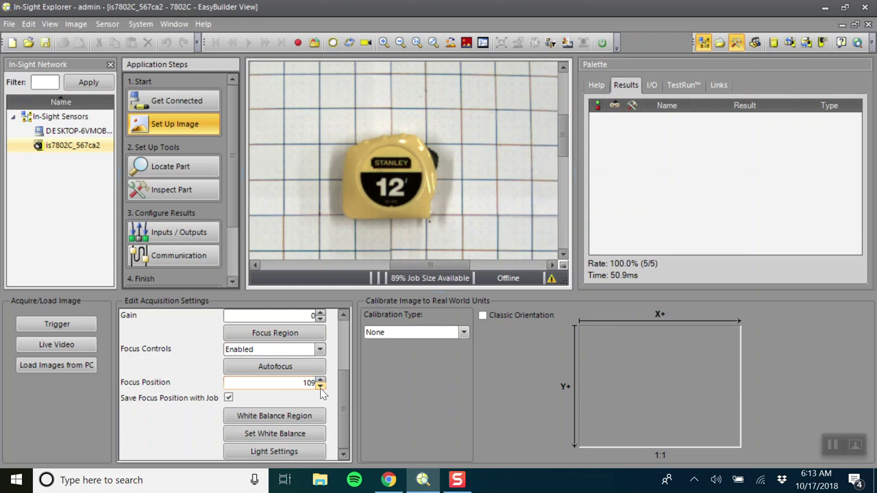
click(320, 386)
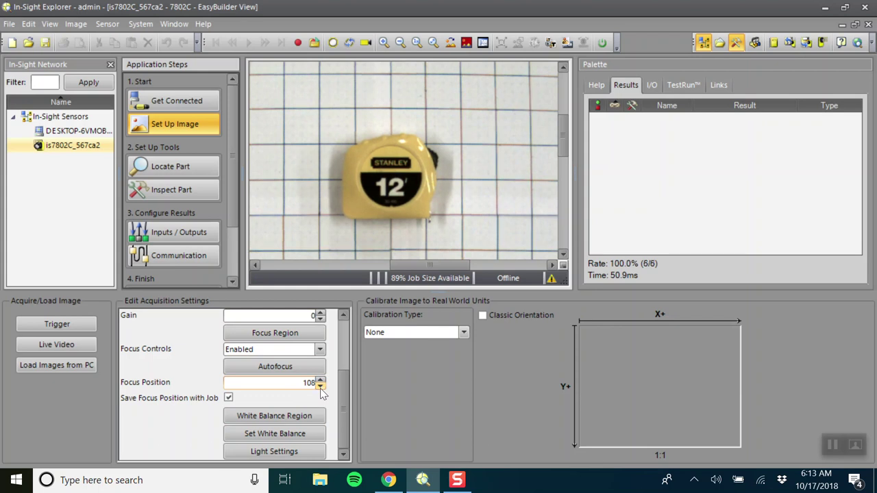
click(320, 387)
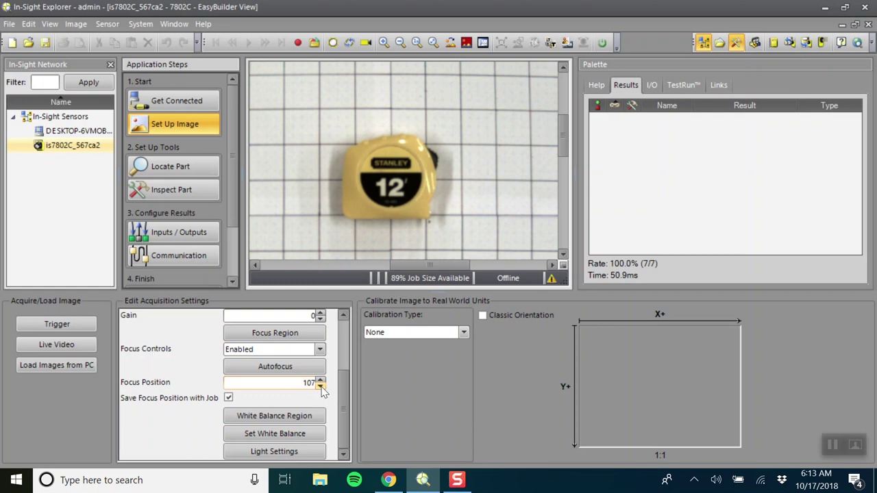
click(320, 380)
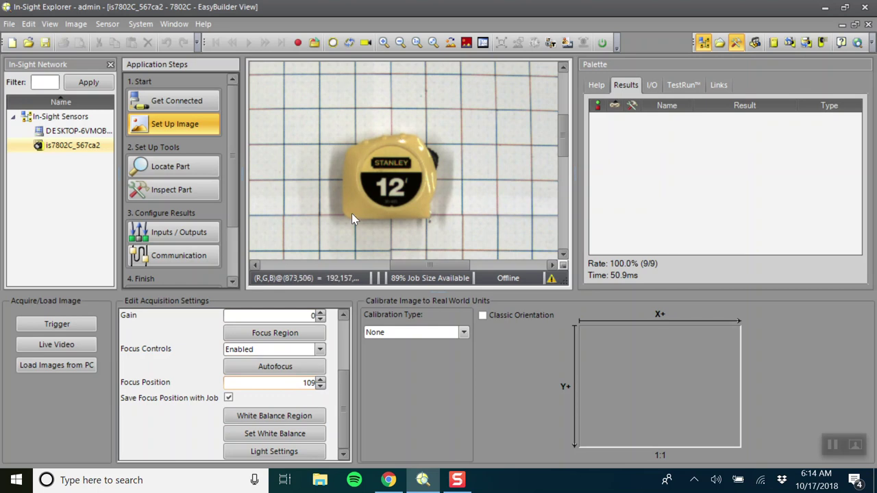
Inspect the grid image zoomed to fit and then at 1:1 pixel size
click(434, 42)
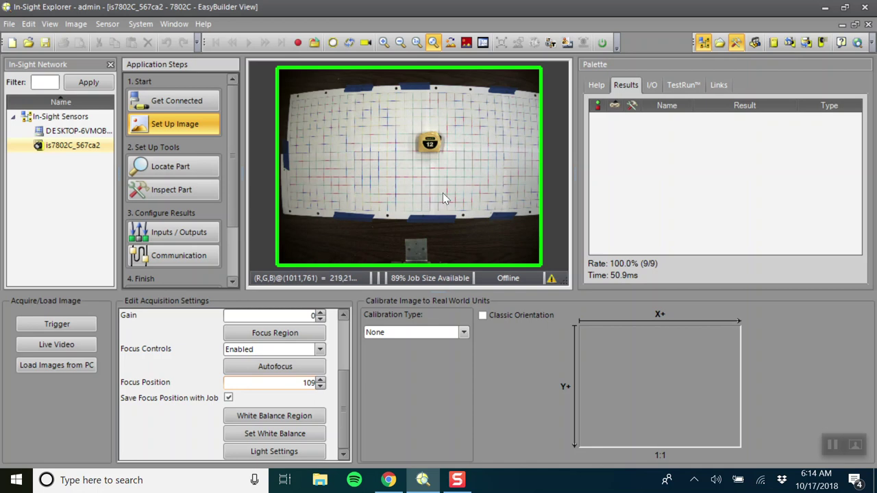
click(416, 43)
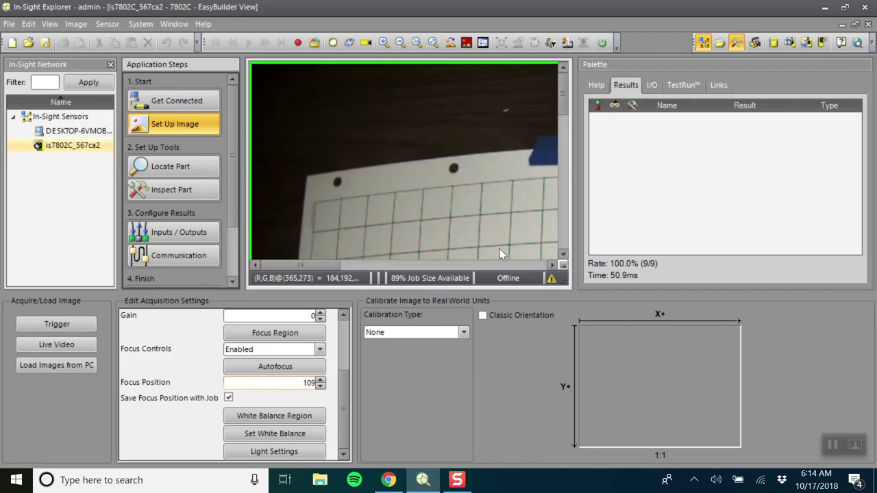
drag(300, 265, 405, 266)
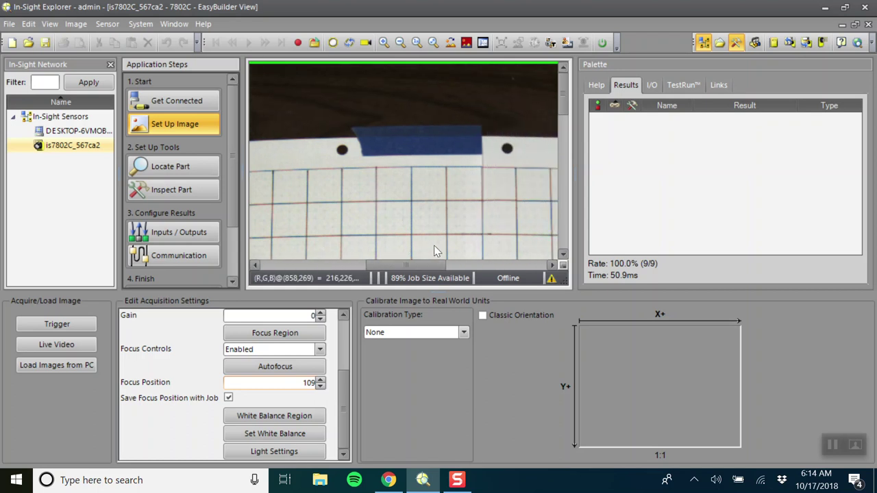
drag(563, 106, 561, 167)
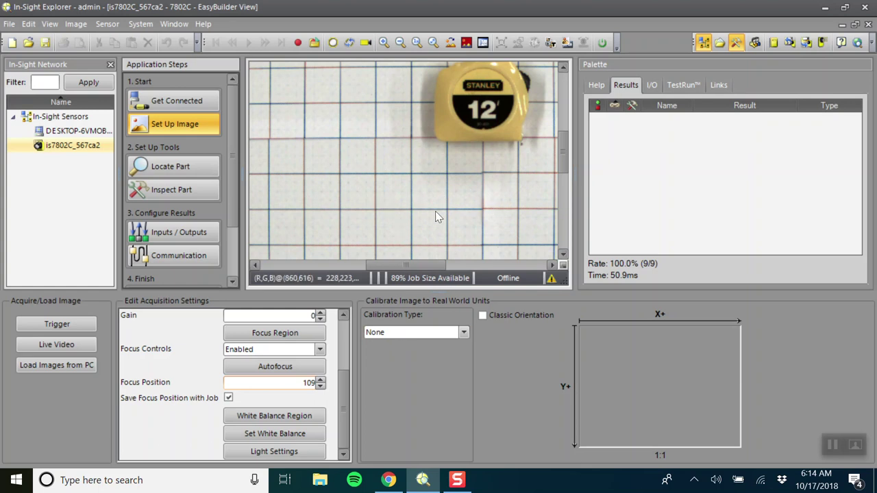
Set the calibration type to Edge to Edge
click(463, 332)
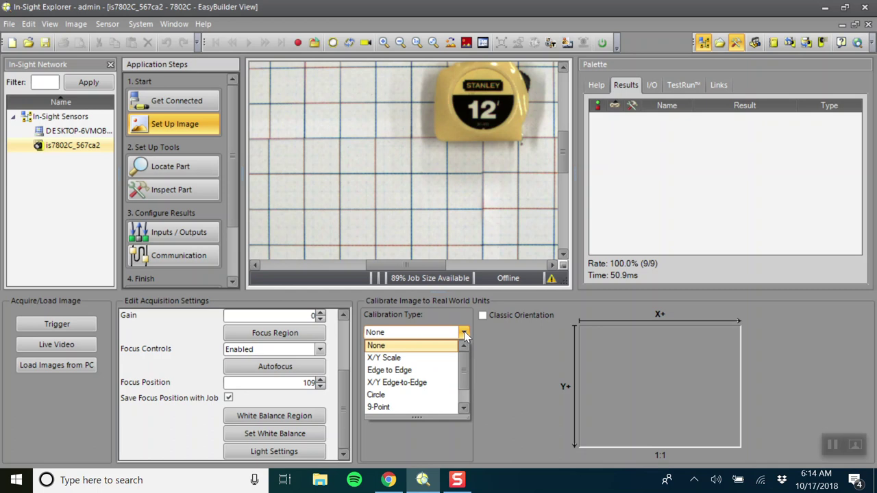
mouse_move(464, 361)
mouse_down()
mouse_move(464, 383)
mouse_move(464, 362)
mouse_up()
mouse_move(463, 369)
mouse_down()
mouse_move(464, 387)
mouse_move(463, 365)
mouse_up()
click(405, 371)
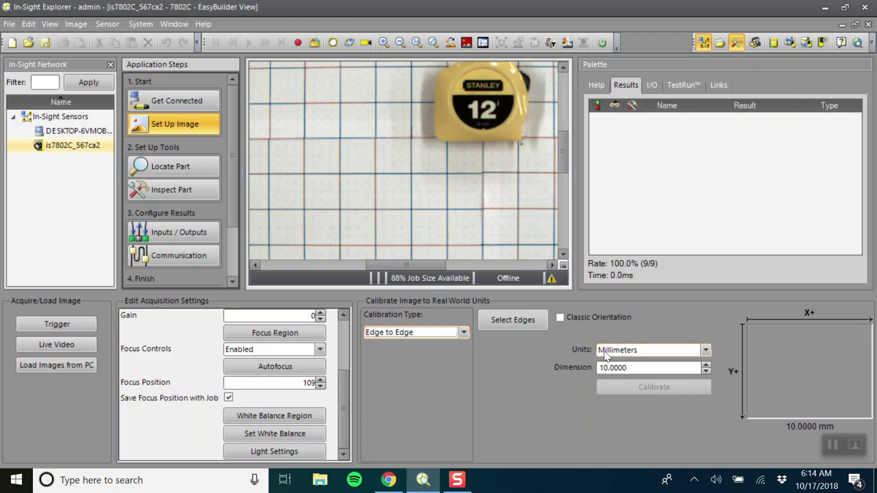
Pick two adjacent grid lines as the edges to measure
click(527, 326)
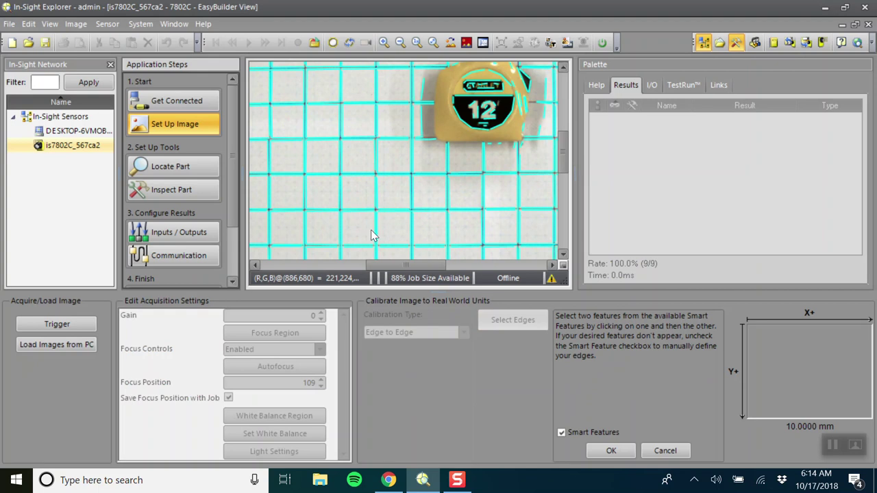
click(376, 229)
click(377, 228)
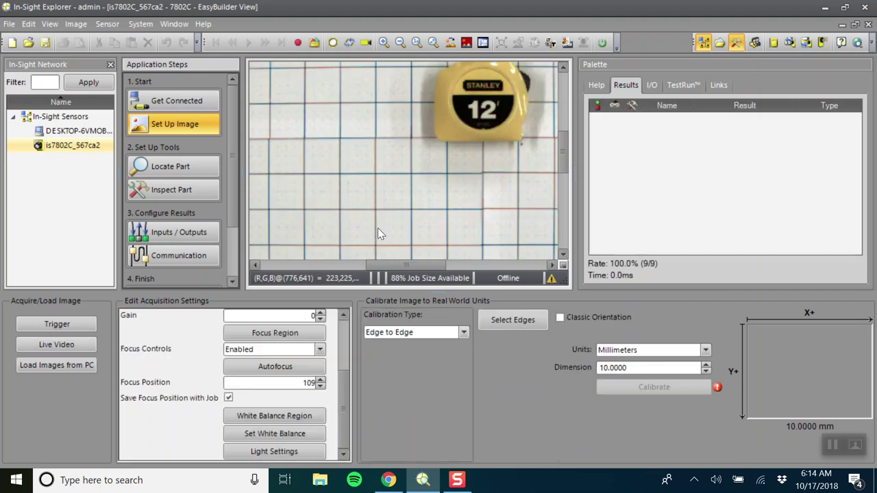
click(504, 322)
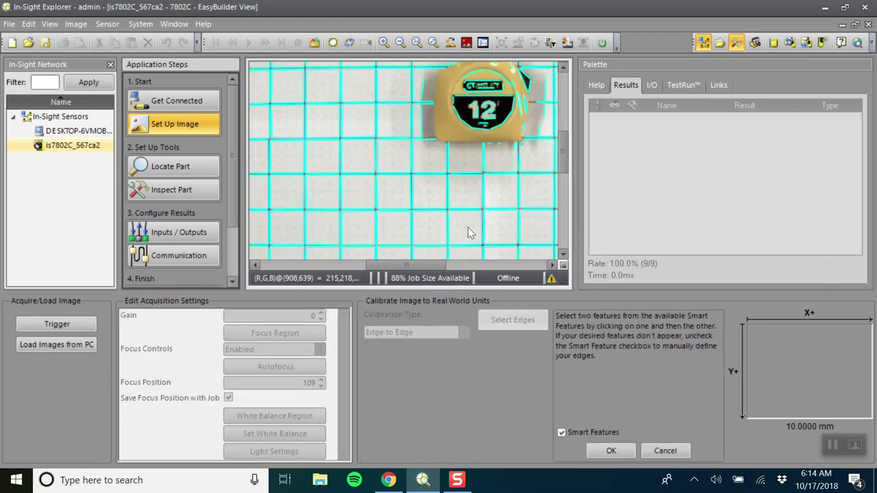
click(398, 244)
click(394, 211)
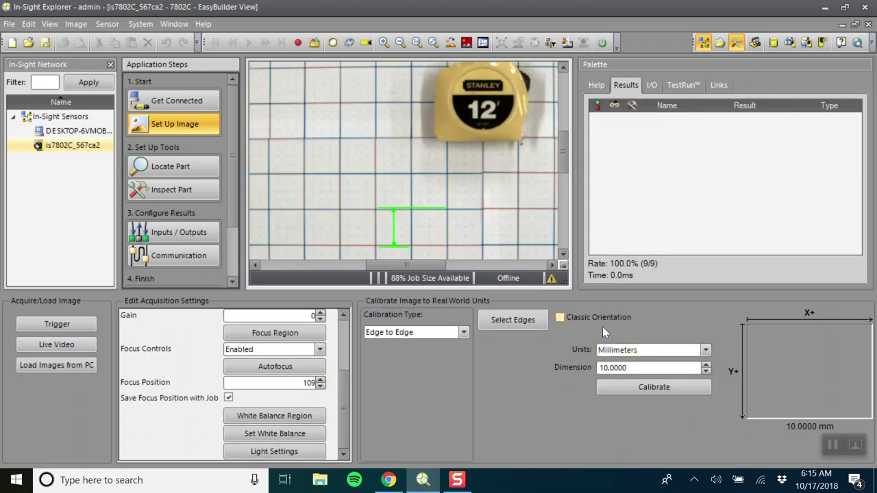
Set units to Inches and dimension to 1.0000, then calibrate
click(701, 351)
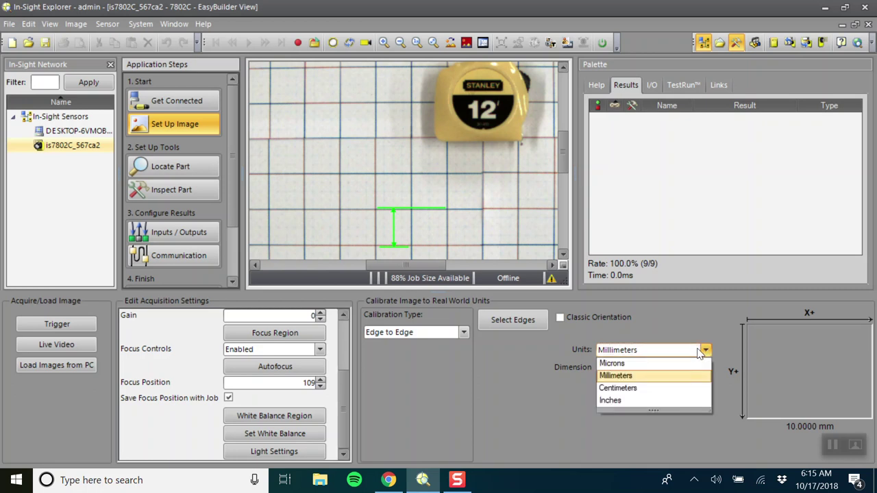
click(620, 400)
click(609, 368)
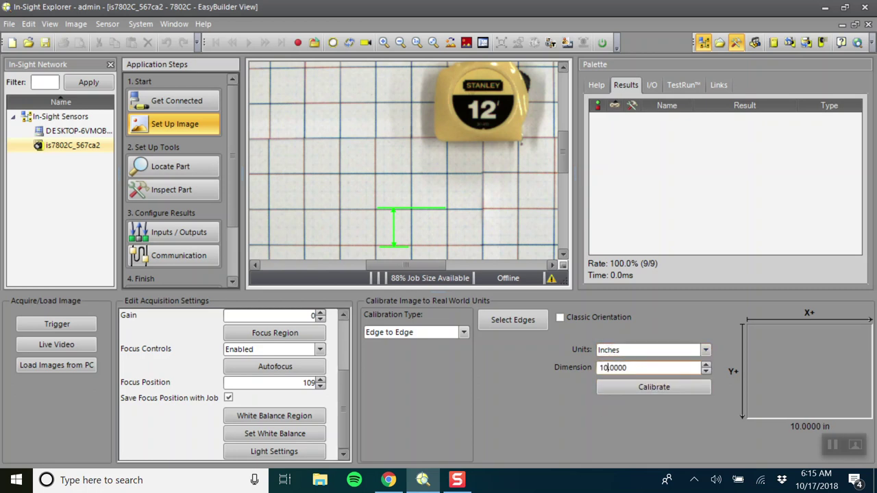
key(BackSpace)
click(643, 388)
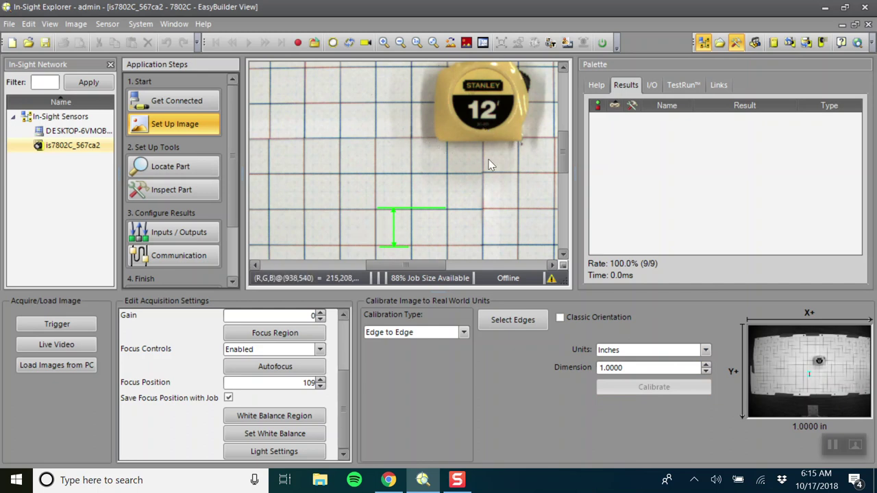
Choose the classic axis orientation and white-balance using the full image as the region
click(563, 317)
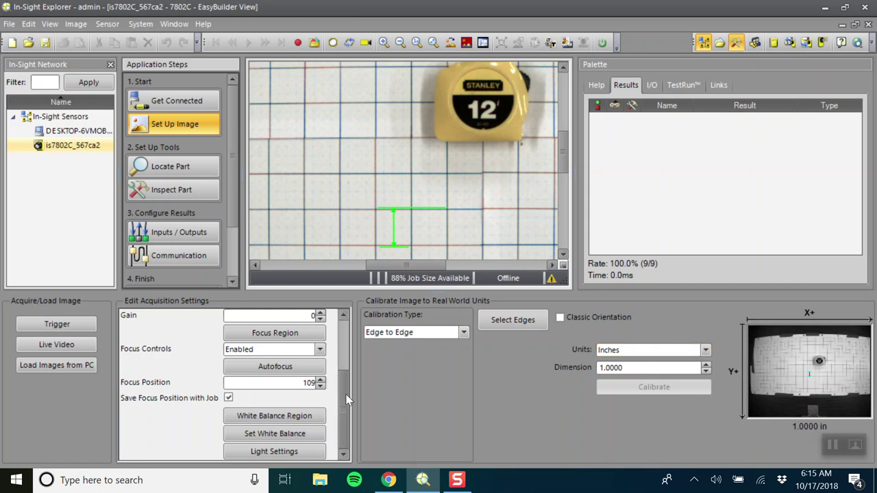
mouse_move(348, 401)
mouse_down()
mouse_move(345, 358)
mouse_move(345, 417)
mouse_up()
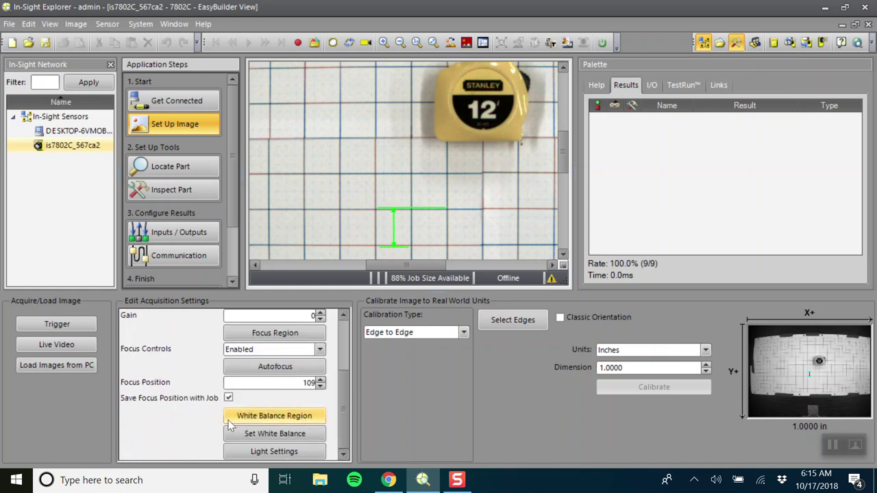
click(433, 43)
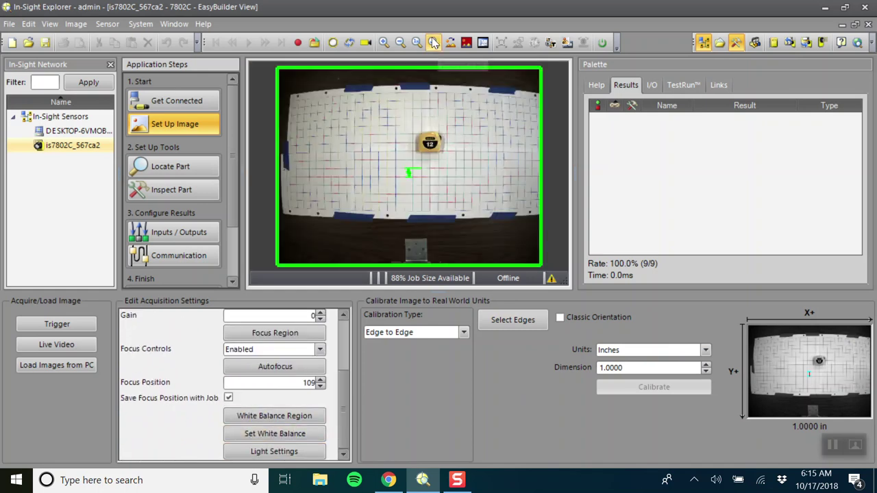
click(252, 428)
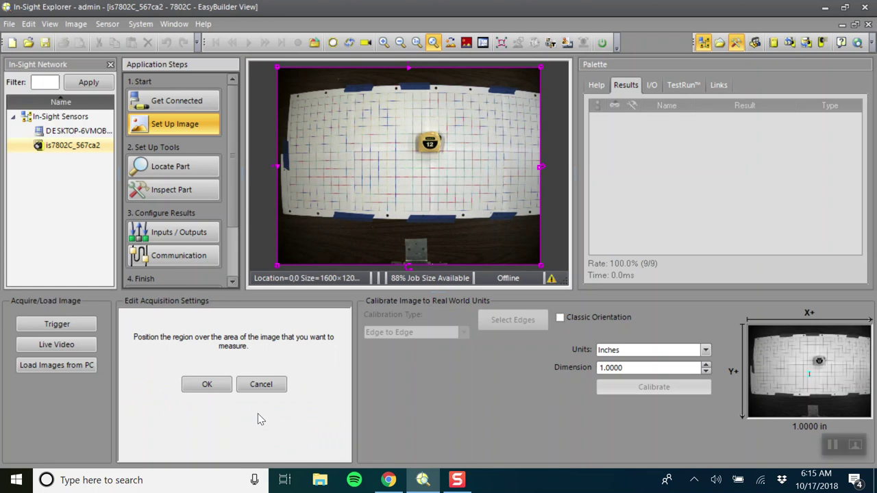
click(206, 383)
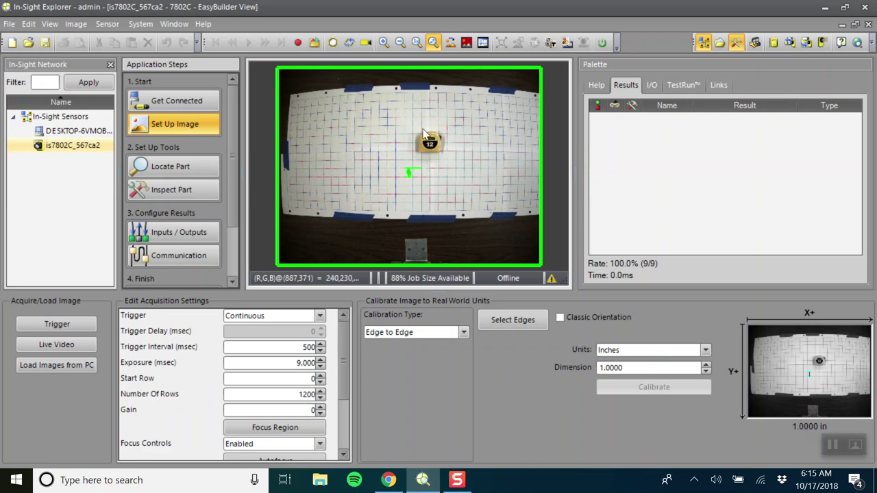
drag(345, 383, 338, 440)
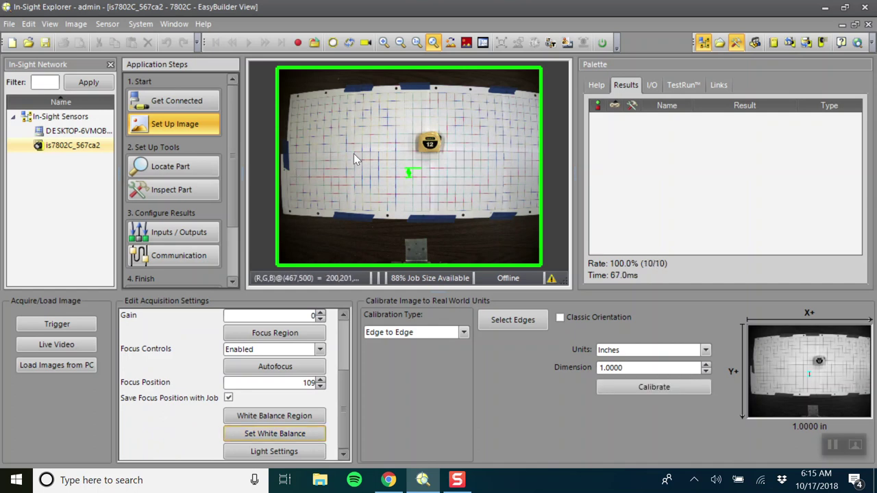
Review the Continuous trigger and exposure settings, then acquire a fresh camera image
drag(347, 410, 349, 352)
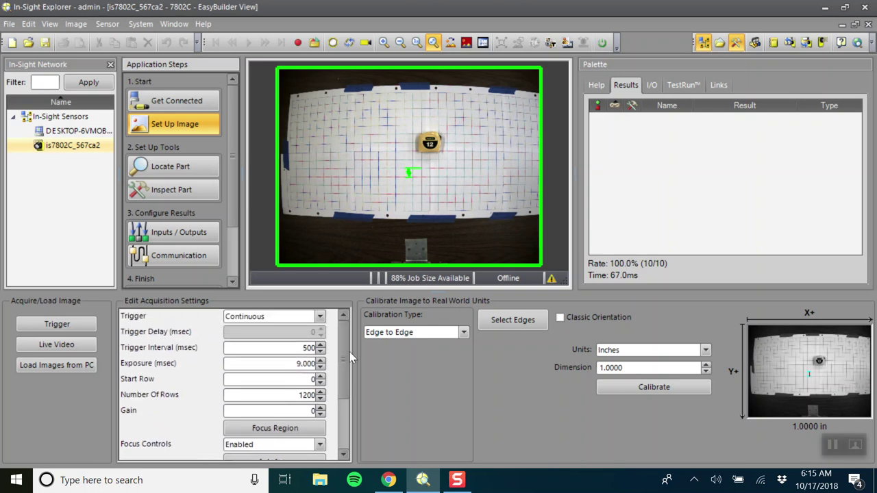
scroll(339, 356, down, 1)
mouse_move(339, 356)
mouse_down()
mouse_move(339, 405)
mouse_move(346, 347)
mouse_up()
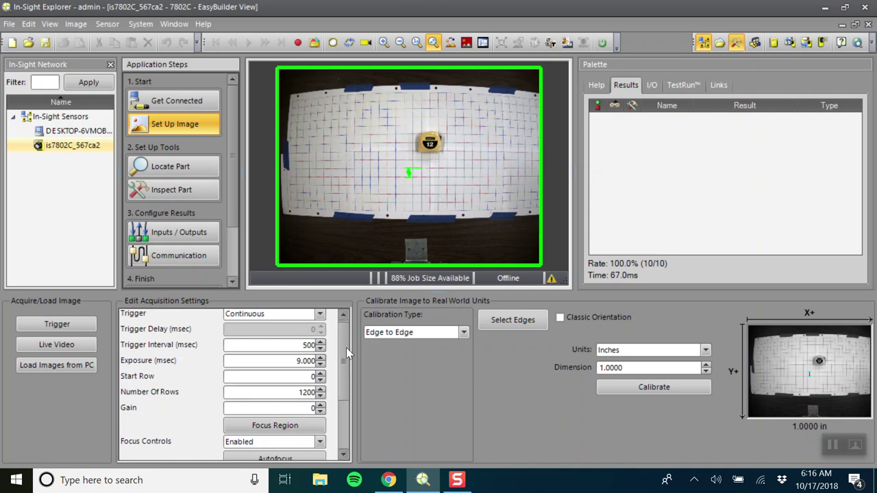
mouse_move(230, 168)
mouse_down()
mouse_move(229, 191)
mouse_move(232, 165)
mouse_up()
click(330, 49)
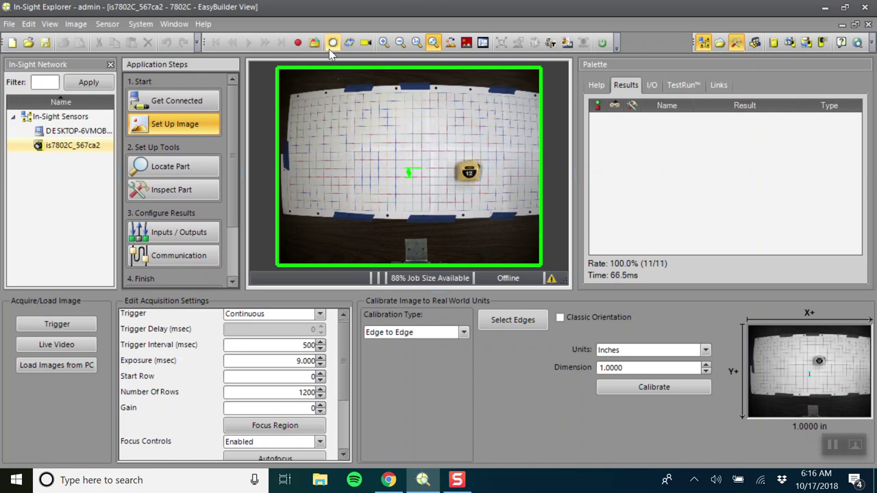